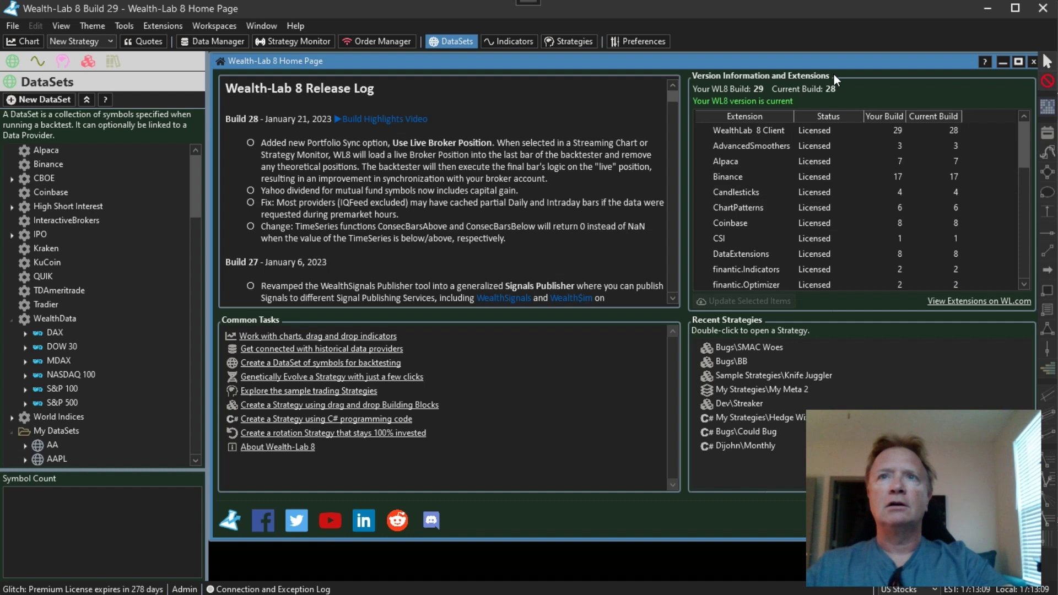
Step: Open the Evolver page of Preferences, with Exclude Lengthy Run-Times on and NNPredictor excluded
{"action": "left_click", "coordinate": [640, 42]}
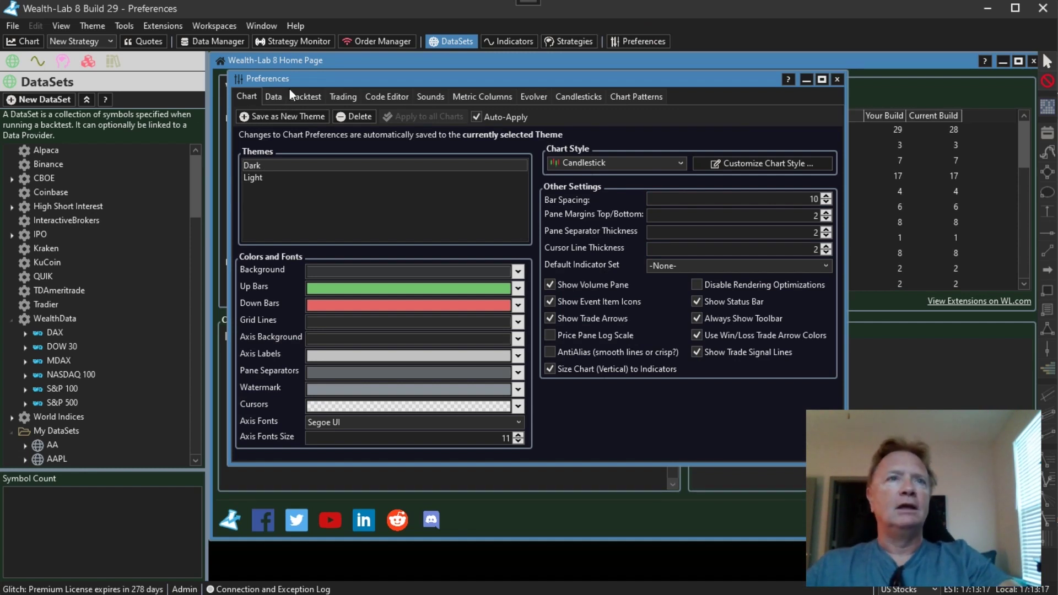
{"action": "left_click", "coordinate": [540, 94]}
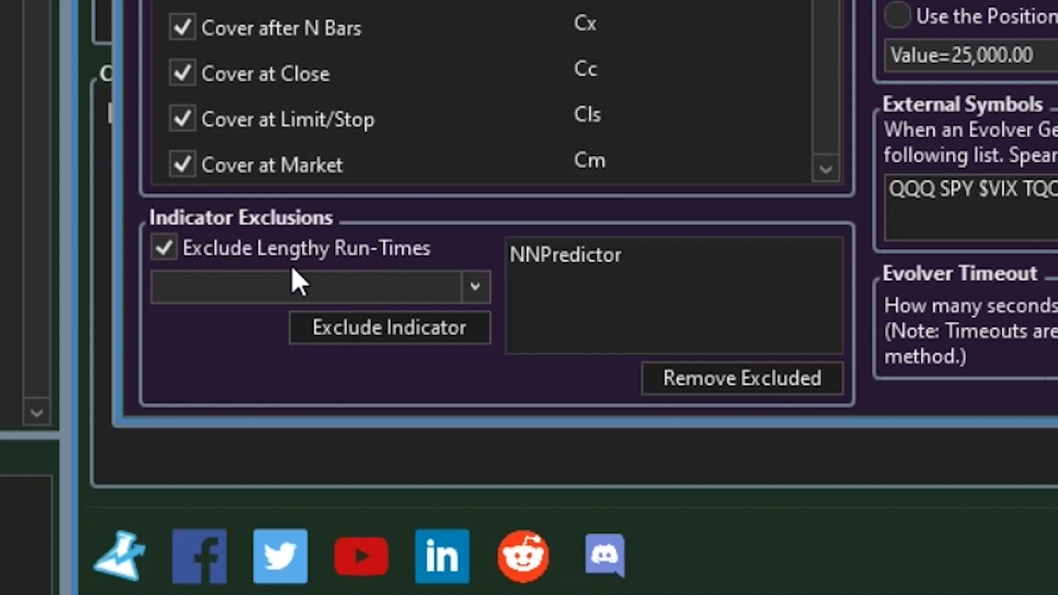
Step: Pick InverseFisherStoch (replacing InverseFisherRSI) as the exclusion candidate and select NNPredictor in the excluded list
{"action": "left_click", "coordinate": [485, 299]}
{"action": "left_click_drag", "start_coordinate": [479, 359], "coordinate": [485, 586]}
{"action": "left_click", "coordinate": [294, 463]}
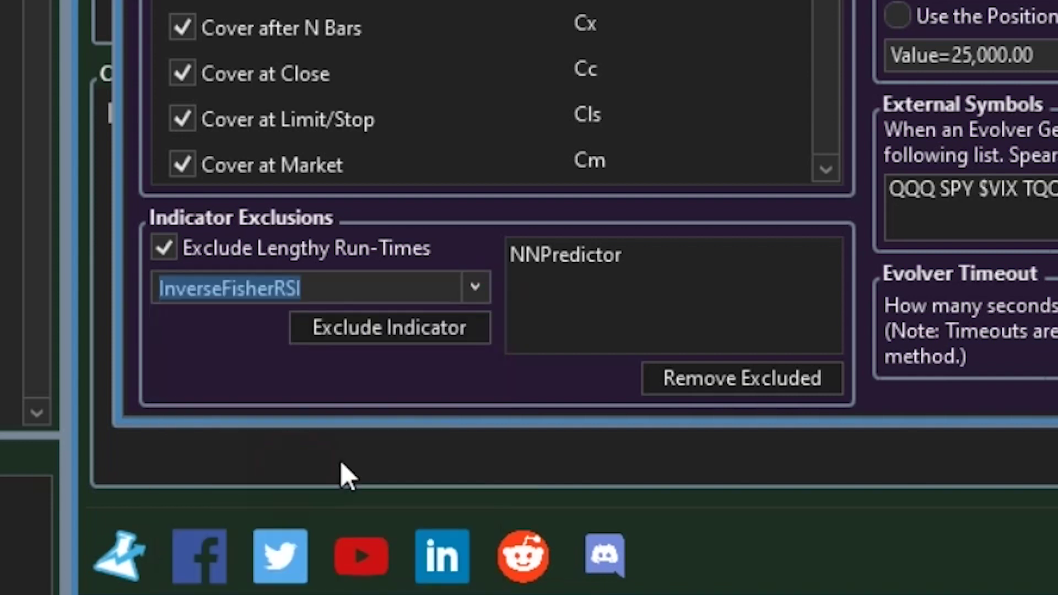
{"action": "left_click", "coordinate": [486, 291]}
{"action": "scroll", "coordinate": [390, 382], "scroll_direction": "up", "scroll_amount": 1}
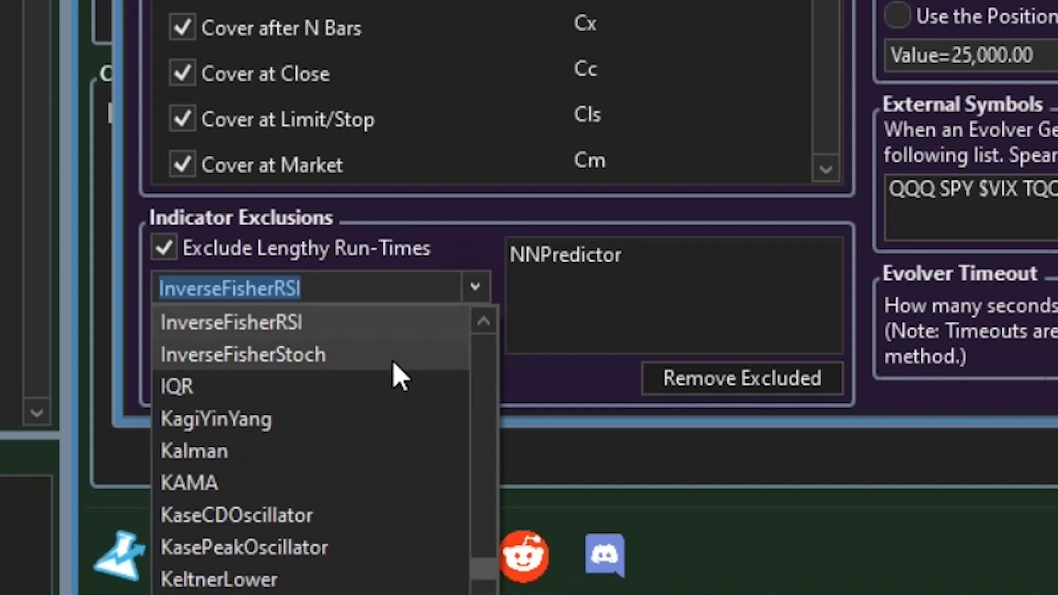
{"action": "left_click", "coordinate": [393, 361]}
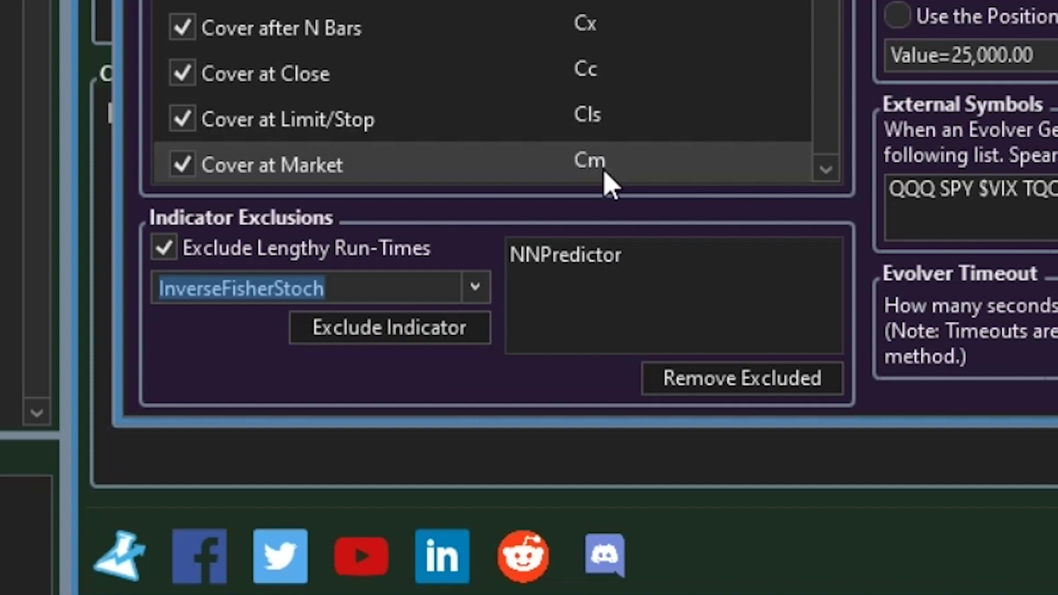
{"action": "left_click", "coordinate": [623, 254]}
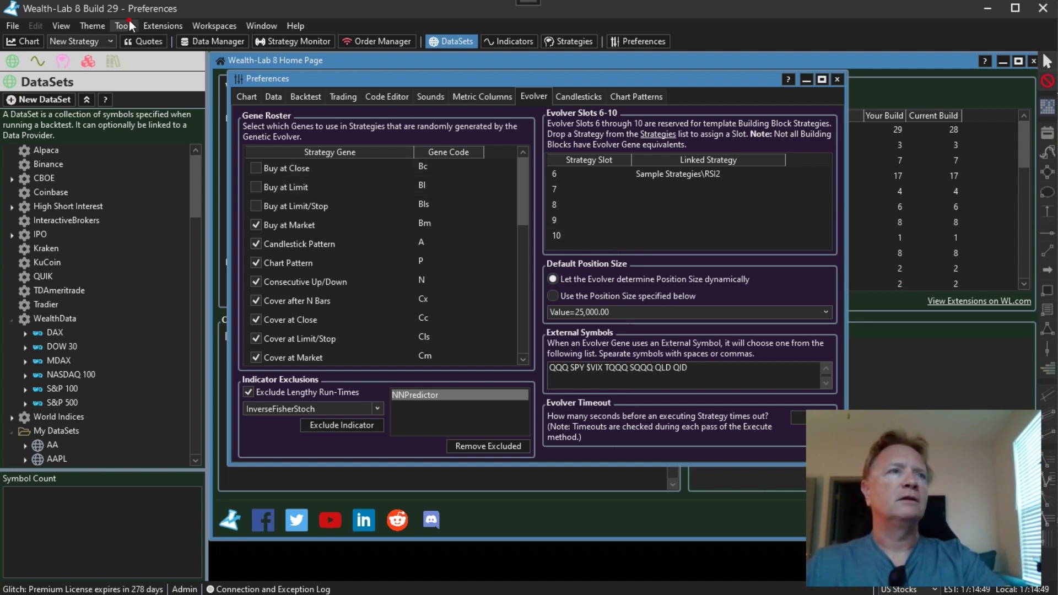
Step: Open a new Strategy Genetic Evolver window, maximize it, and widen the Strategy column
{"action": "left_click", "coordinate": [129, 21]}
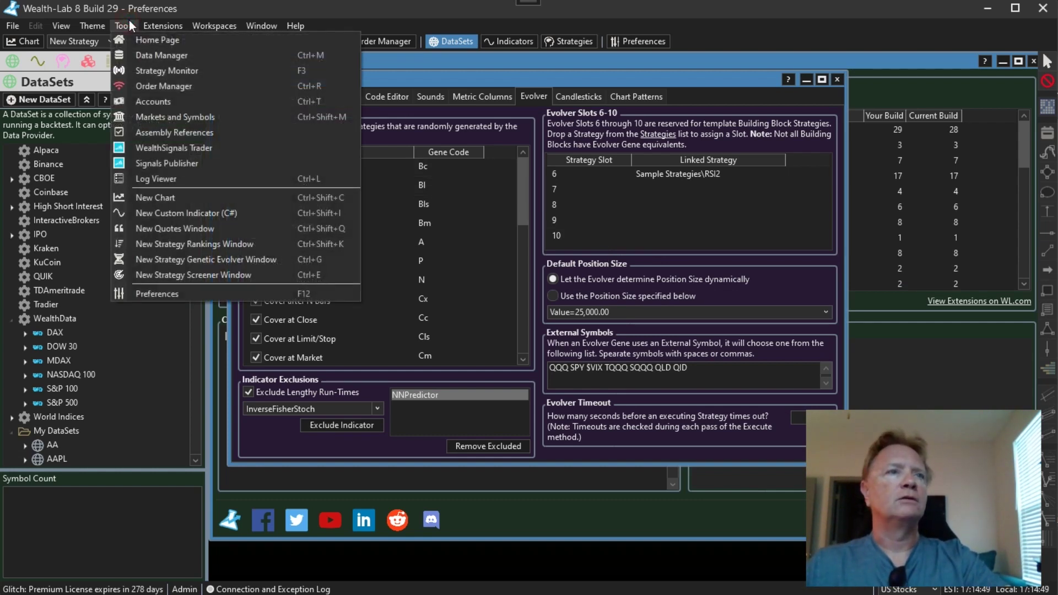
{"action": "left_click", "coordinate": [191, 261]}
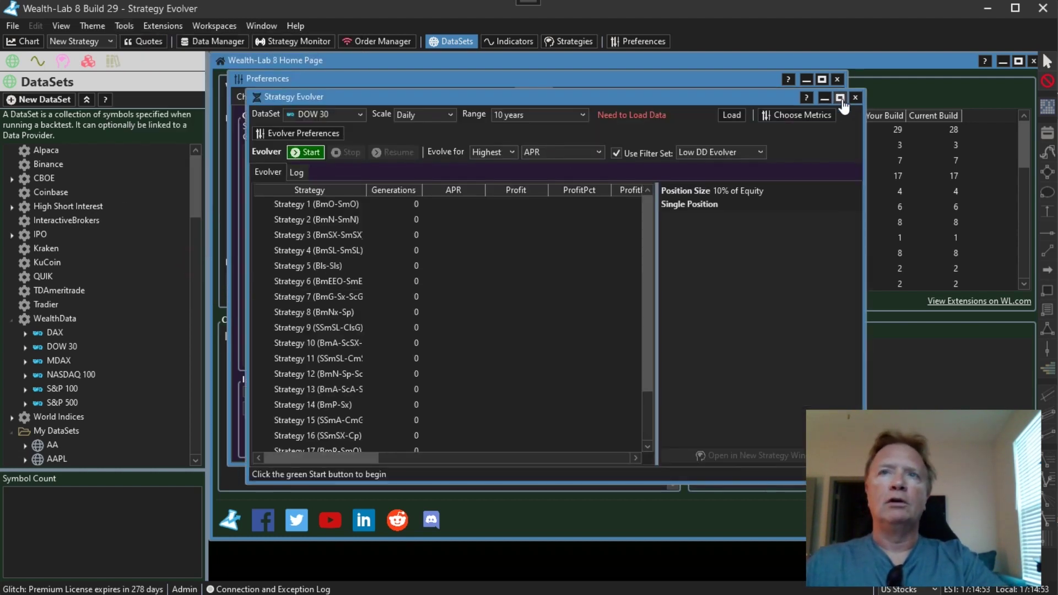
{"action": "left_click", "coordinate": [840, 99]}
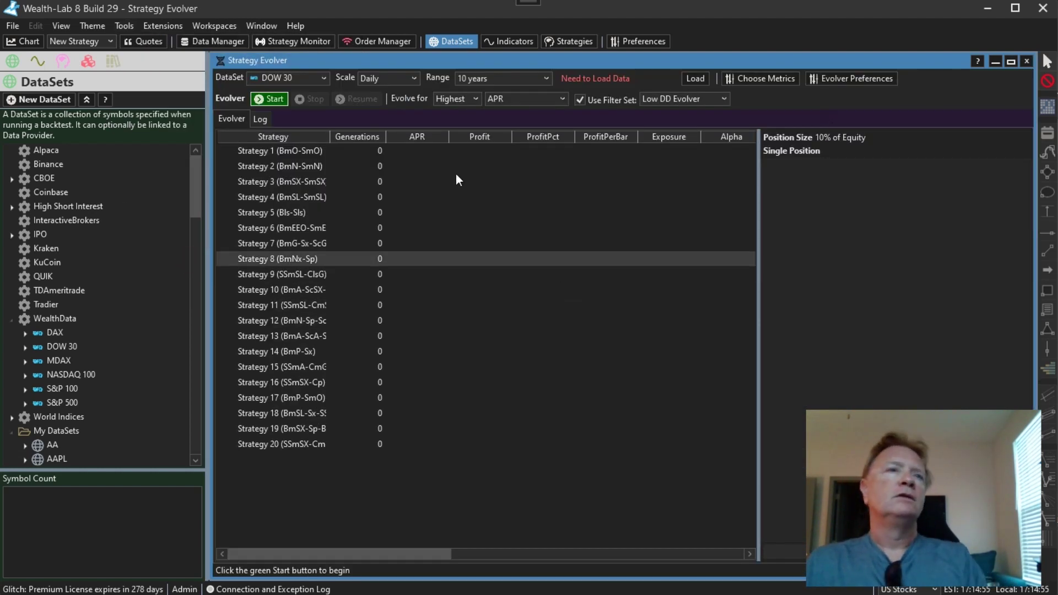
{"action": "left_click_drag", "start_coordinate": [329, 139], "coordinate": [382, 143]}
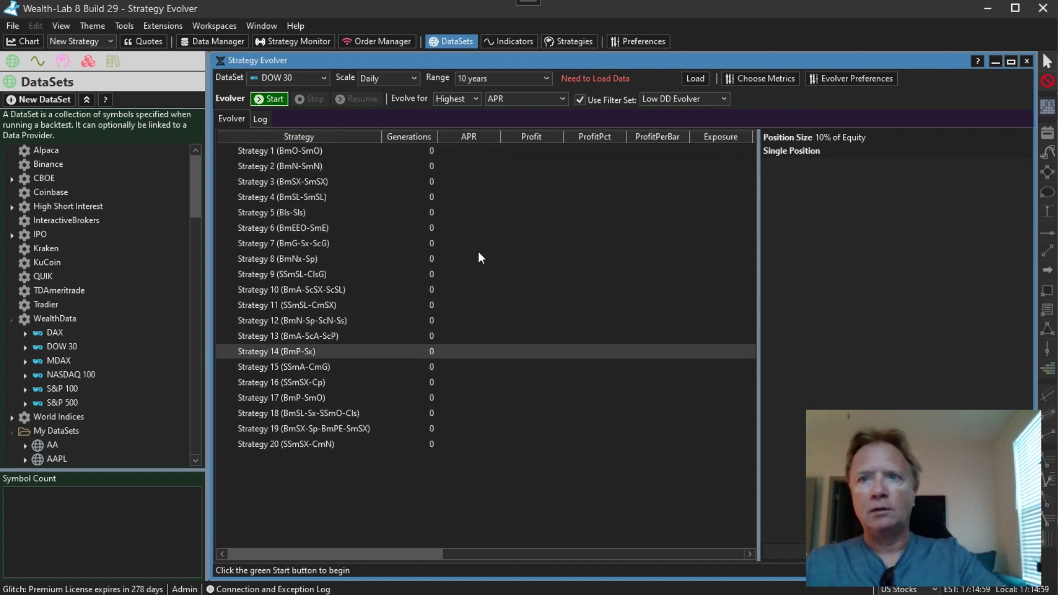
Step: Review the buy and sell rules of Strategies 1 through 5
{"action": "left_click", "coordinate": [298, 157]}
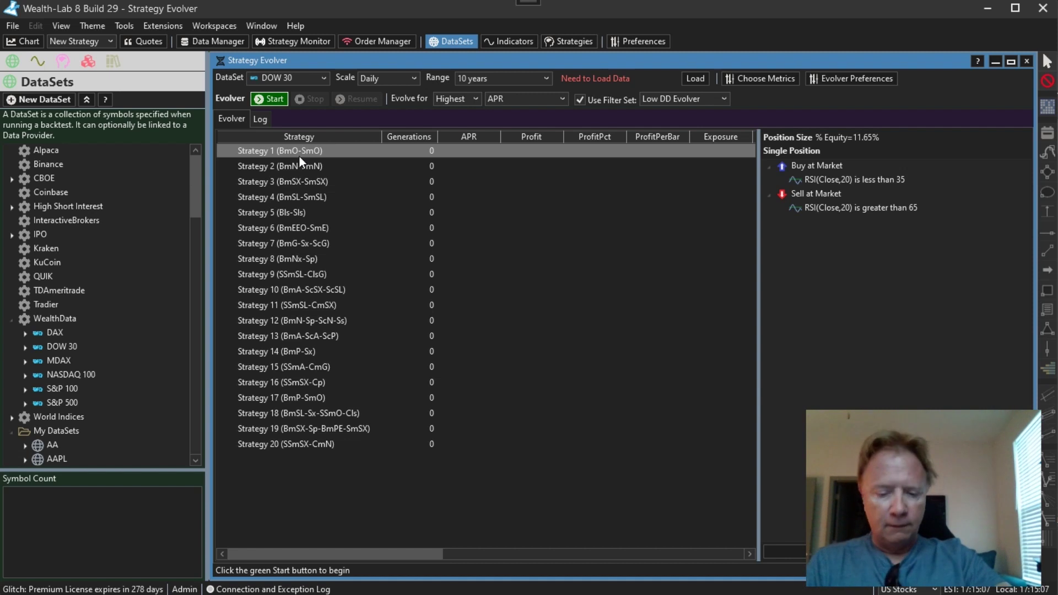
{"action": "key", "text": "Down"}
{"action": "key", "text": "Down"}
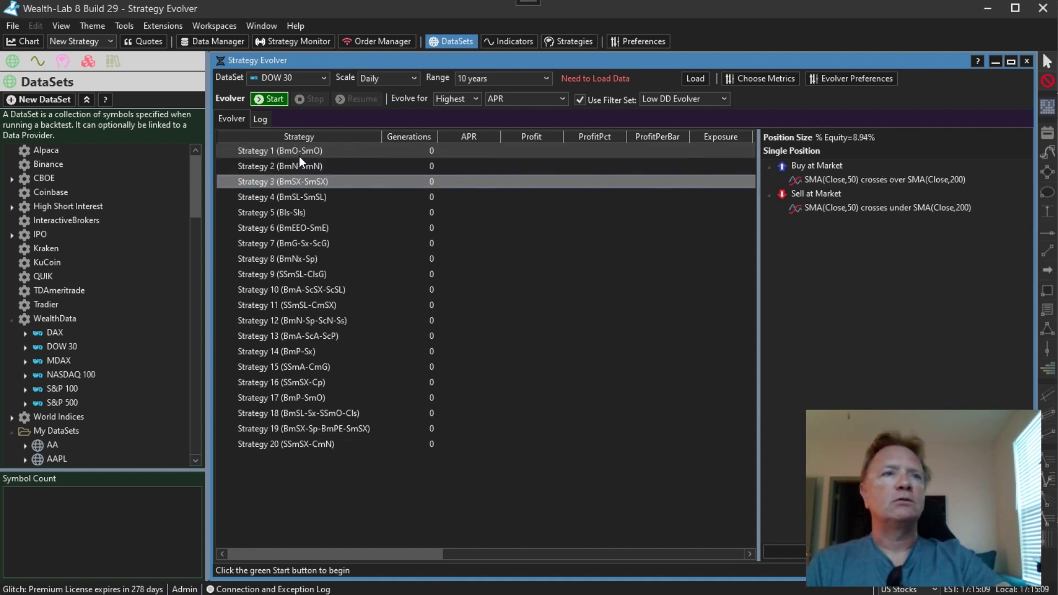
{"action": "key", "text": "Down"}
{"action": "key", "text": "Down"}
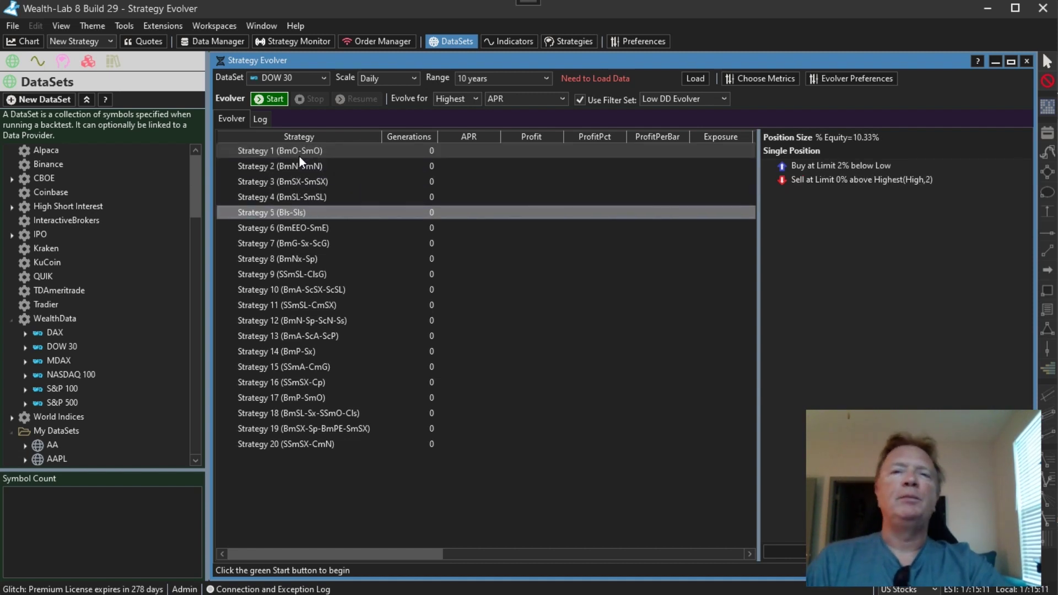
{"action": "key", "text": "Up"}
{"action": "key", "text": "Up"}
{"action": "key", "text": "Up"}
{"action": "key", "text": "Up"}
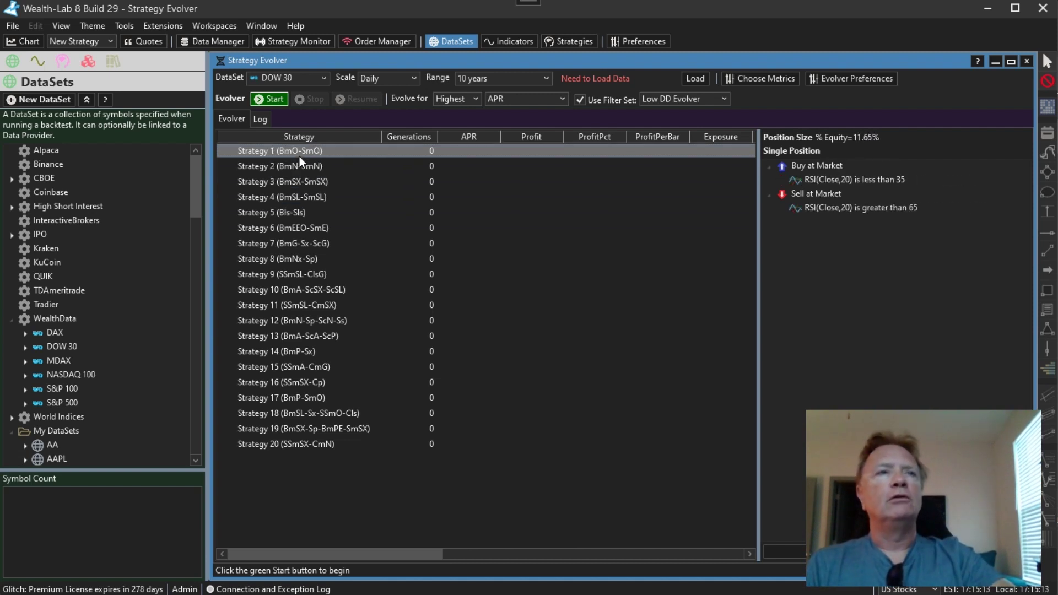
{"action": "key", "text": "Down"}
{"action": "key", "text": "Down"}
{"action": "key", "text": "Down"}
{"action": "key", "text": "Down"}
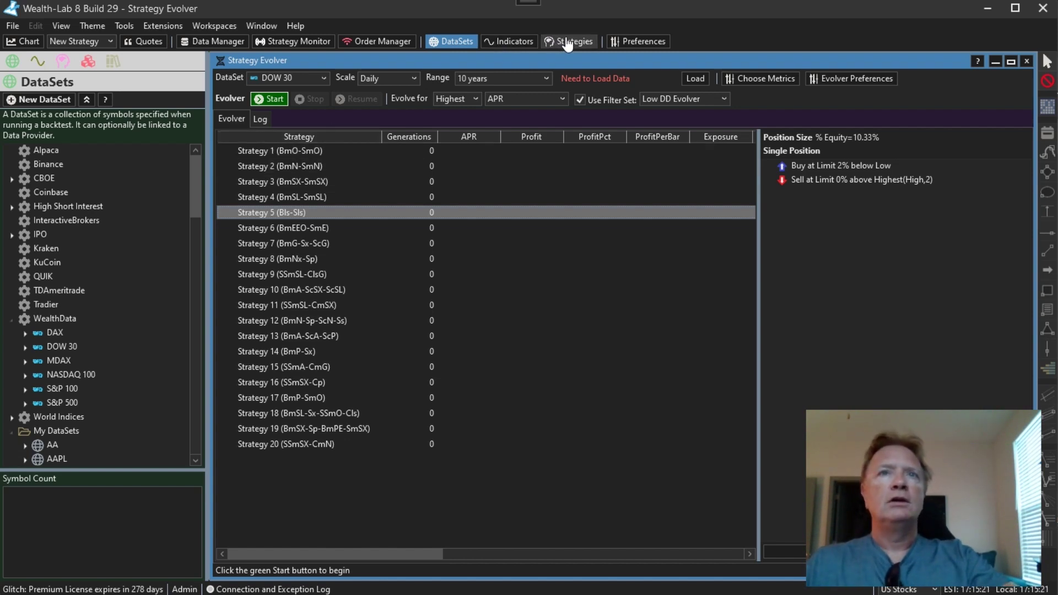
{"action": "left_click", "coordinate": [620, 41]}
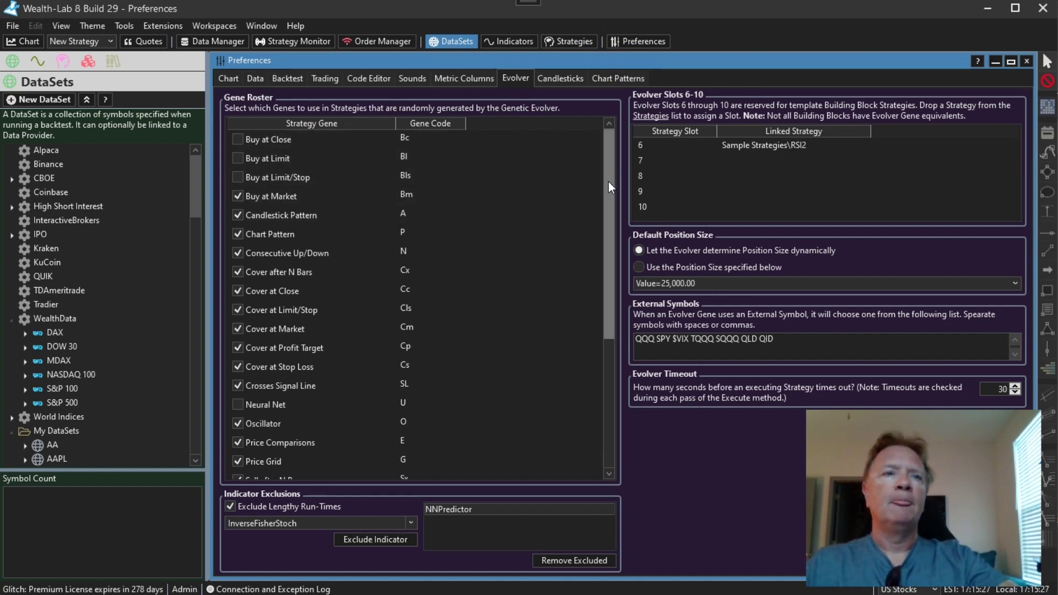
{"action": "left_click_drag", "start_coordinate": [608, 181], "coordinate": [588, 364]}
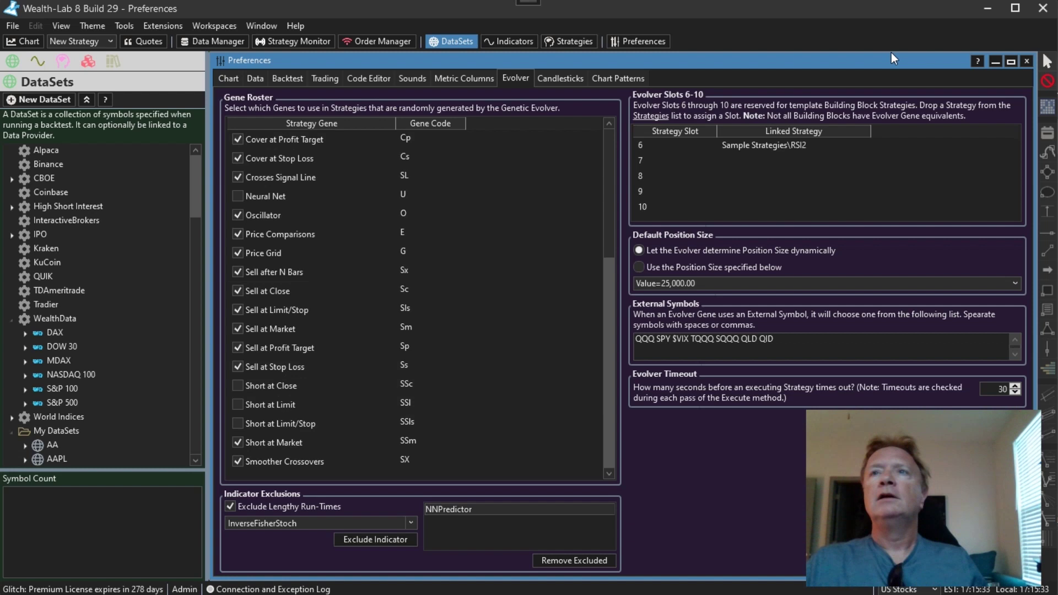
{"action": "left_click", "coordinate": [1028, 62]}
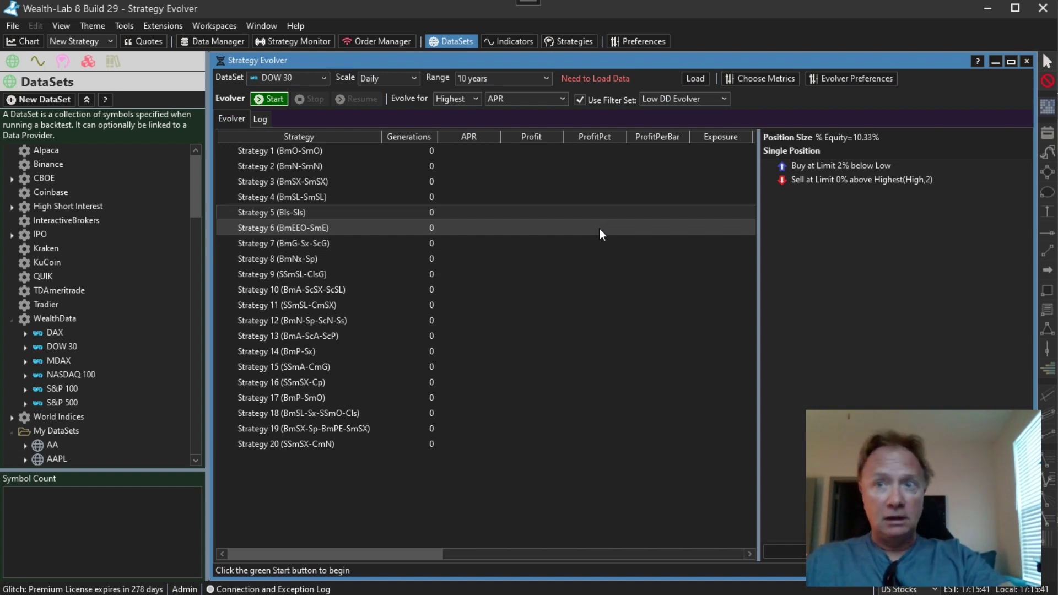
{"action": "left_click", "coordinate": [332, 213]}
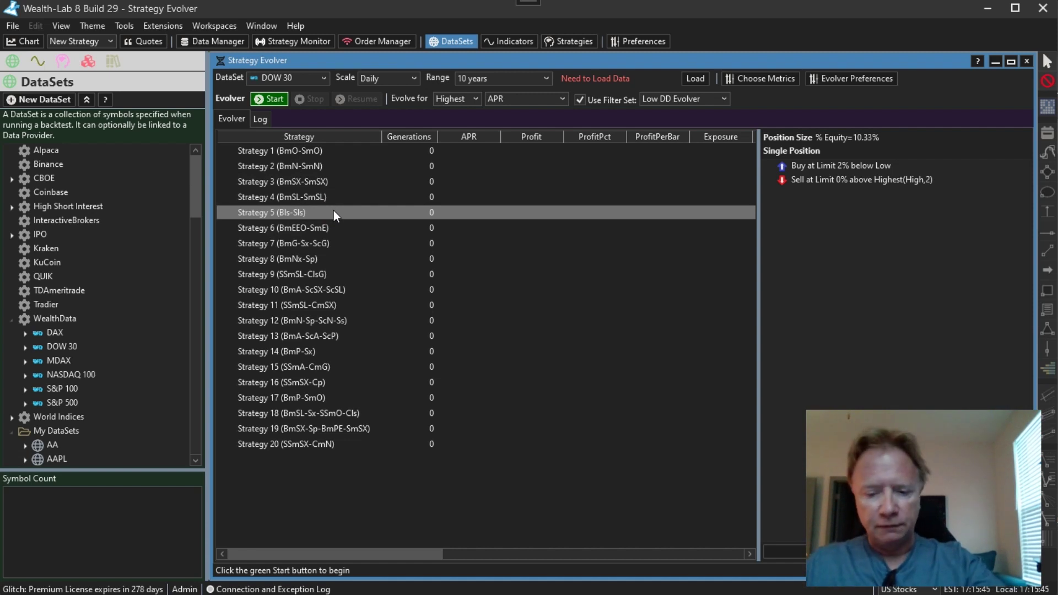
{"action": "key", "text": "Delete"}
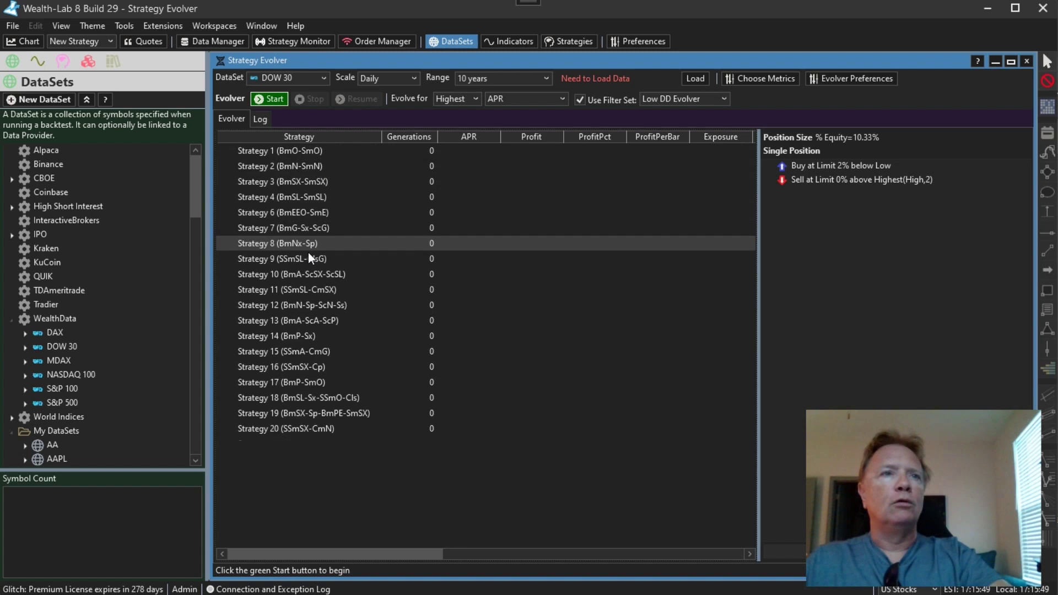
{"action": "left_click", "coordinate": [315, 211]}
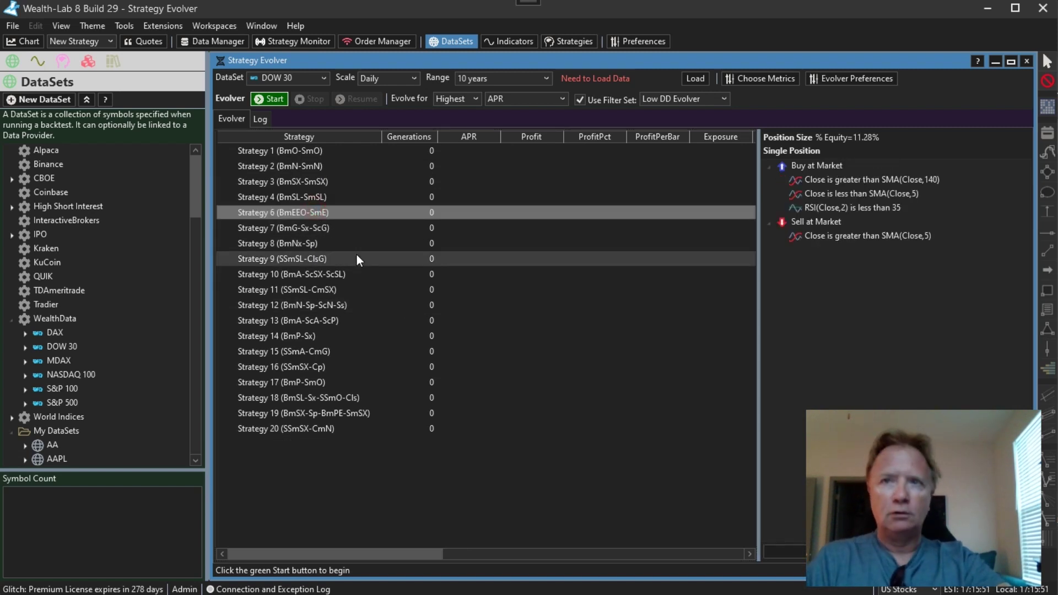
{"action": "key", "text": "Down"}
{"action": "key", "text": "Down"}
{"action": "key", "text": "Down"}
{"action": "key", "text": "Down"}
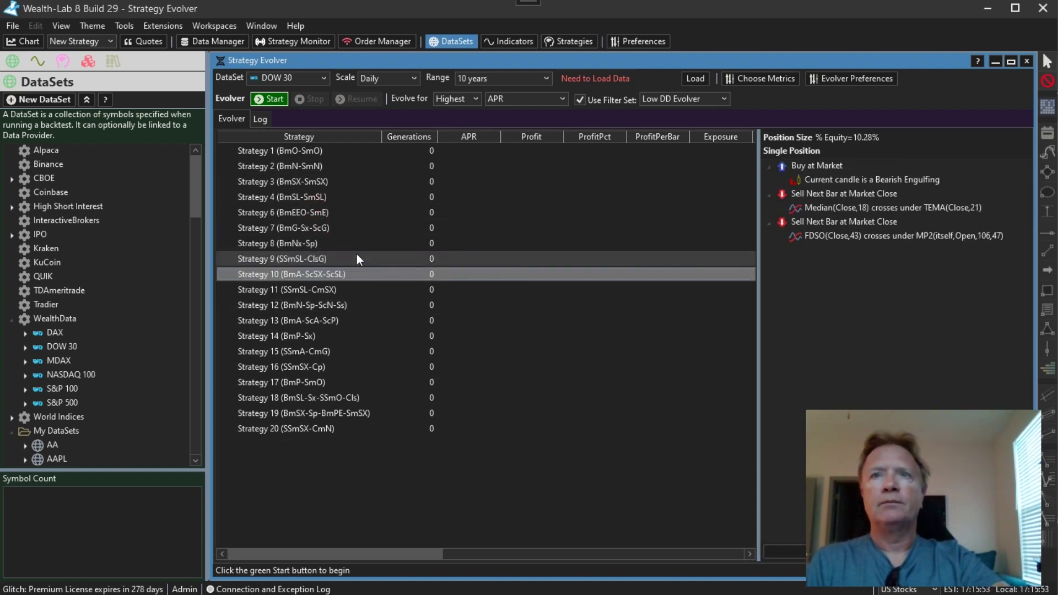
{"action": "key", "text": "Down"}
{"action": "key", "text": "Down"}
{"action": "key", "text": "Down"}
{"action": "key", "text": "Down"}
{"action": "key", "text": "Down"}
{"action": "key", "text": "Down"}
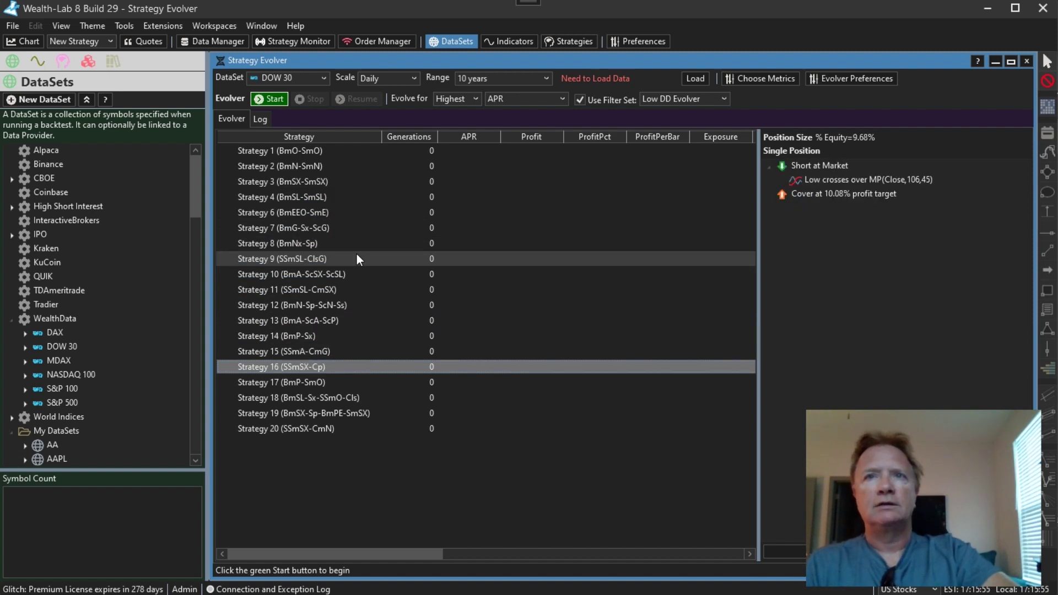
{"action": "key", "text": "Down"}
{"action": "key", "text": "Down"}
{"action": "key", "text": "Down"}
{"action": "key", "text": "Down"}
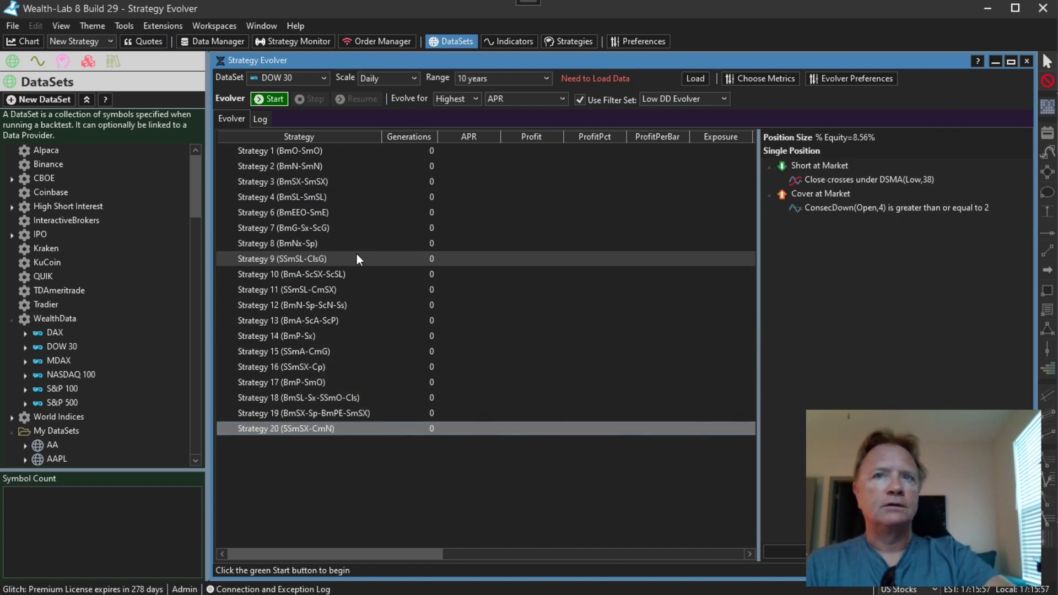
{"action": "key", "text": "Up"}
{"action": "key", "text": "Up"}
{"action": "key", "text": "Up"}
{"action": "key", "text": "Up"}
{"action": "key", "text": "Up"}
{"action": "key", "text": "Up"}
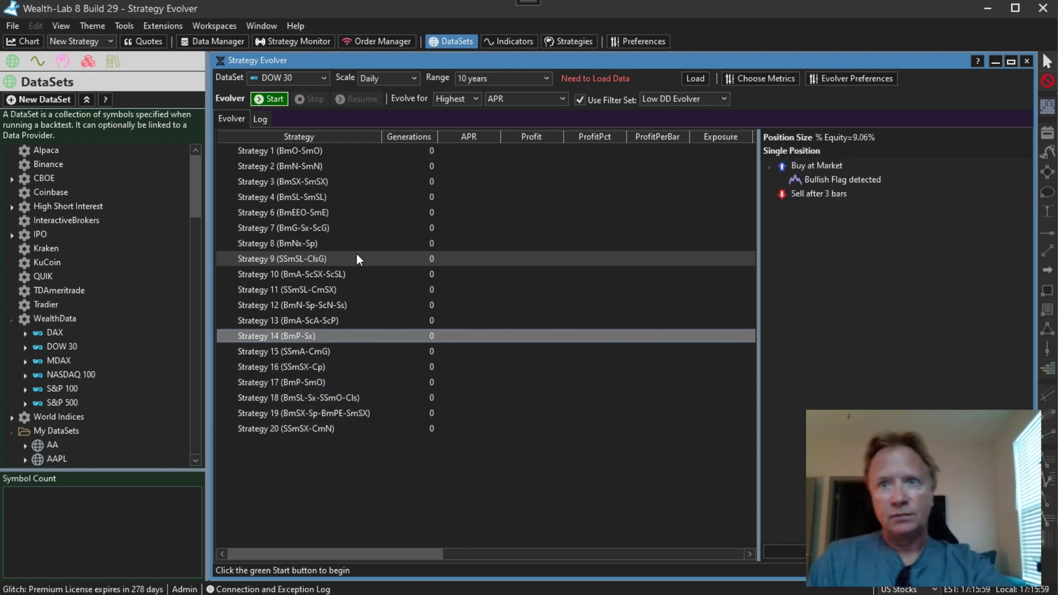
{"action": "key", "text": "Up"}
{"action": "key", "text": "Up"}
{"action": "key", "text": "Up"}
{"action": "key", "text": "Up"}
{"action": "key", "text": "Up"}
{"action": "key", "text": "Up"}
{"action": "key", "text": "Up"}
{"action": "key", "text": "Up"}
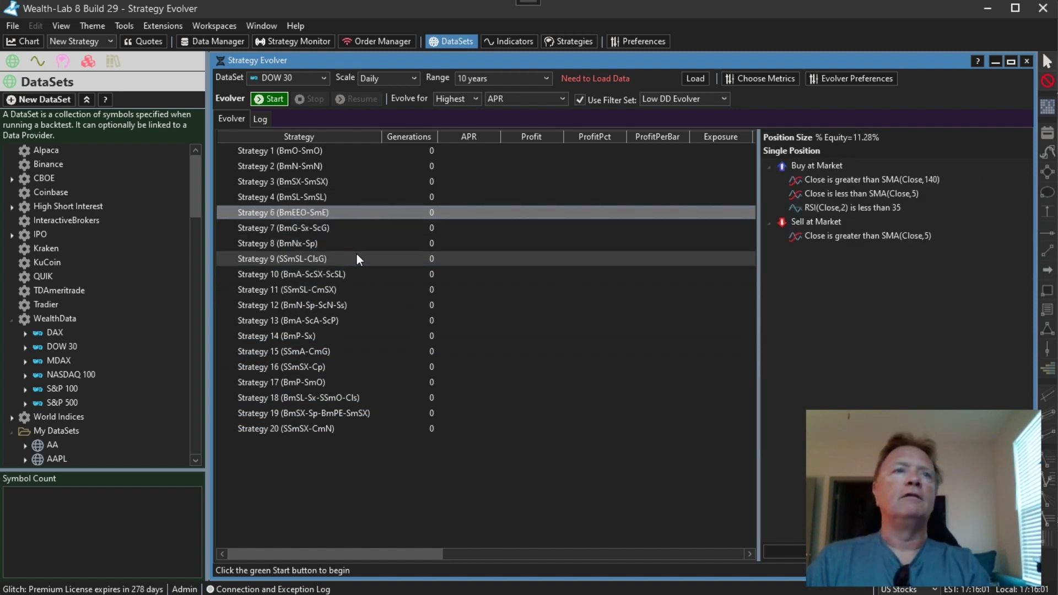
{"action": "key", "text": "Up"}
{"action": "key", "text": "Up"}
{"action": "key", "text": "Up"}
{"action": "key", "text": "Up"}
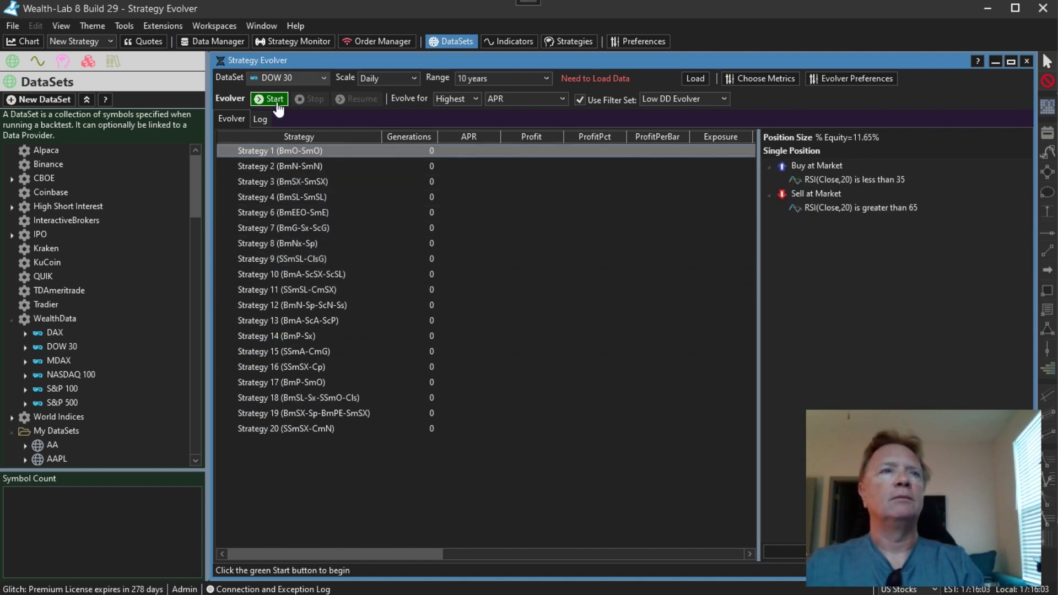
Step: Select the TQQQ and SQQQ dataset for the Evolver
{"action": "left_click", "coordinate": [323, 77]}
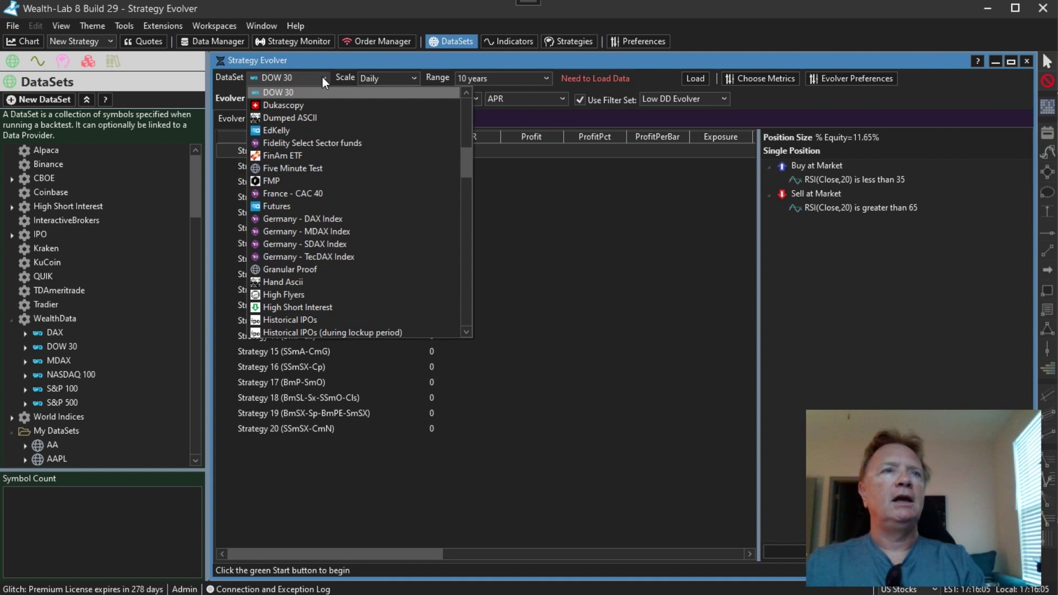
{"action": "left_click_drag", "start_coordinate": [464, 165], "coordinate": [461, 283]}
{"action": "left_click", "coordinate": [325, 257]}
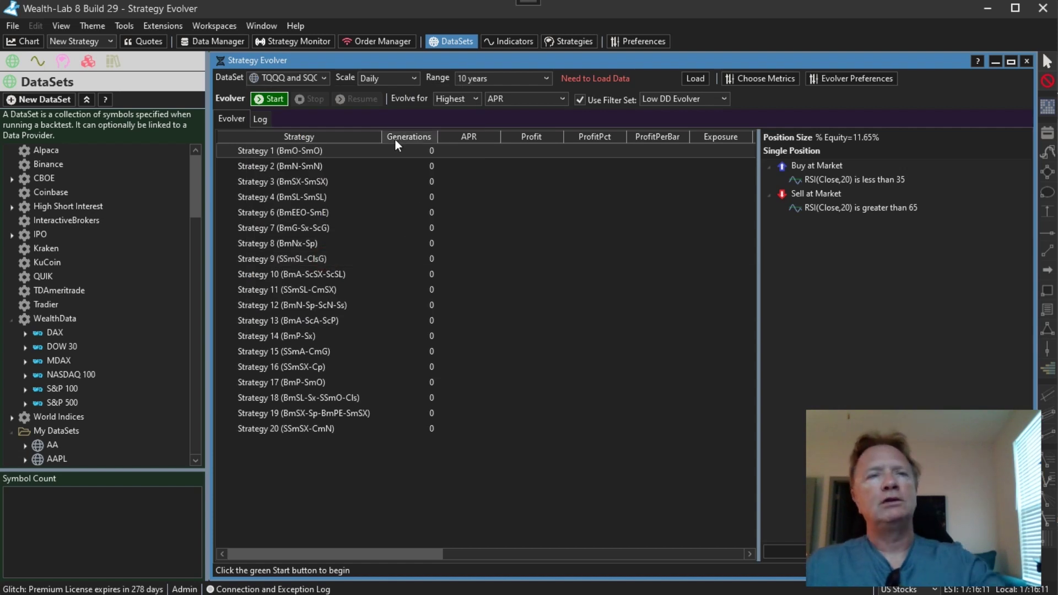
Step: Set the data range to All Data and start evolving strategies
{"action": "left_click", "coordinate": [543, 77]}
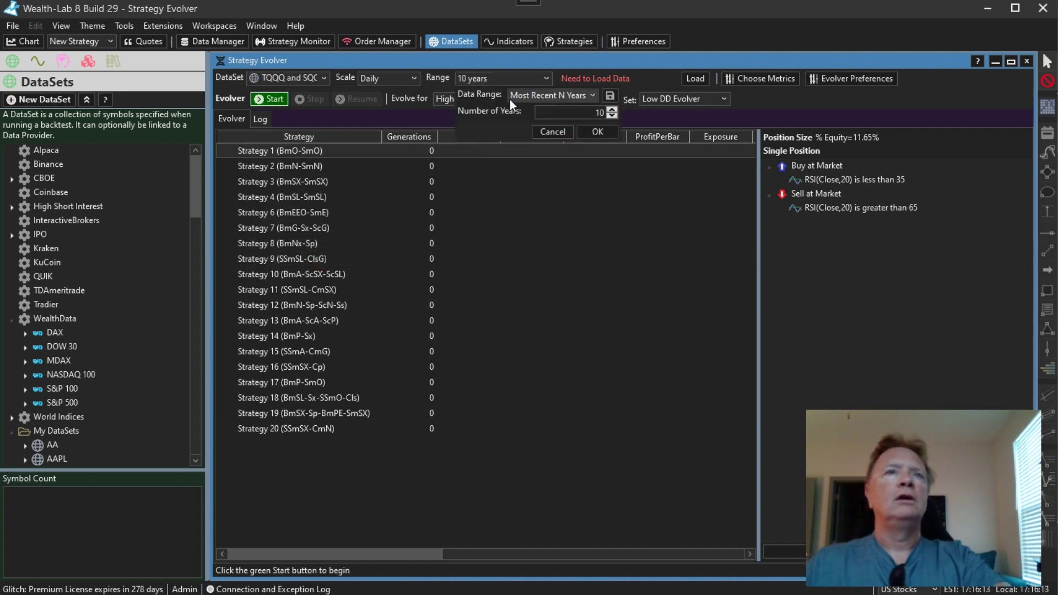
{"action": "left_click", "coordinate": [546, 78]}
{"action": "left_click", "coordinate": [545, 78]}
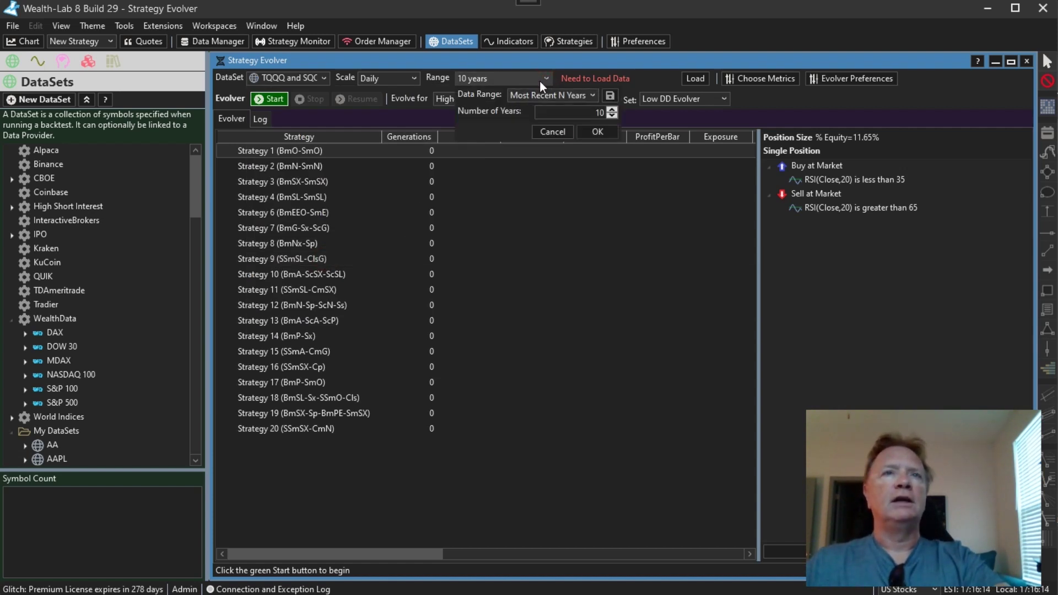
{"action": "left_click", "coordinate": [593, 95]}
{"action": "left_click", "coordinate": [550, 107]}
{"action": "left_click", "coordinate": [548, 118]}
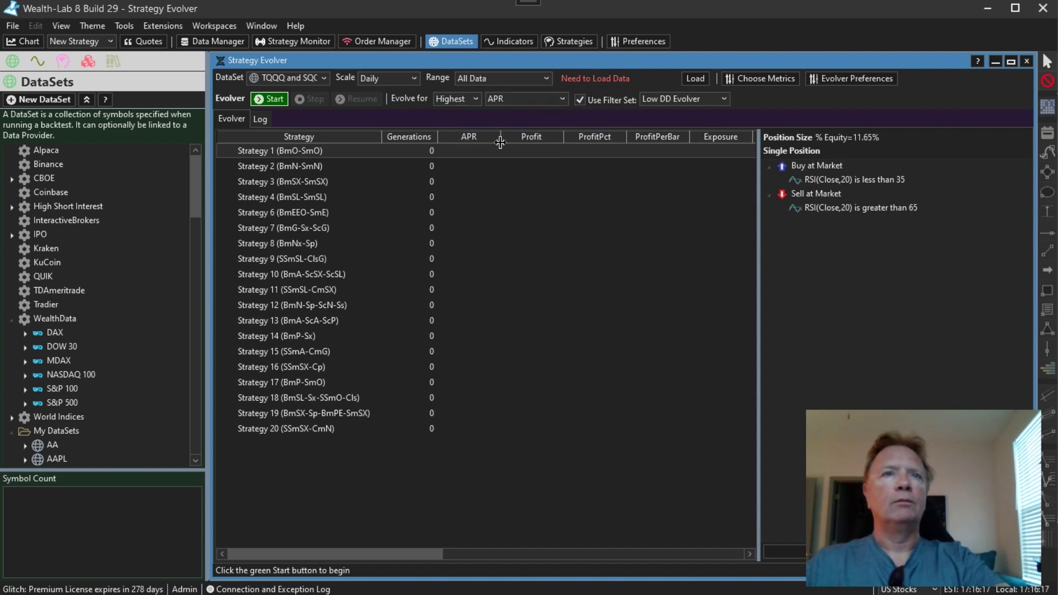
{"action": "left_click", "coordinate": [274, 101]}
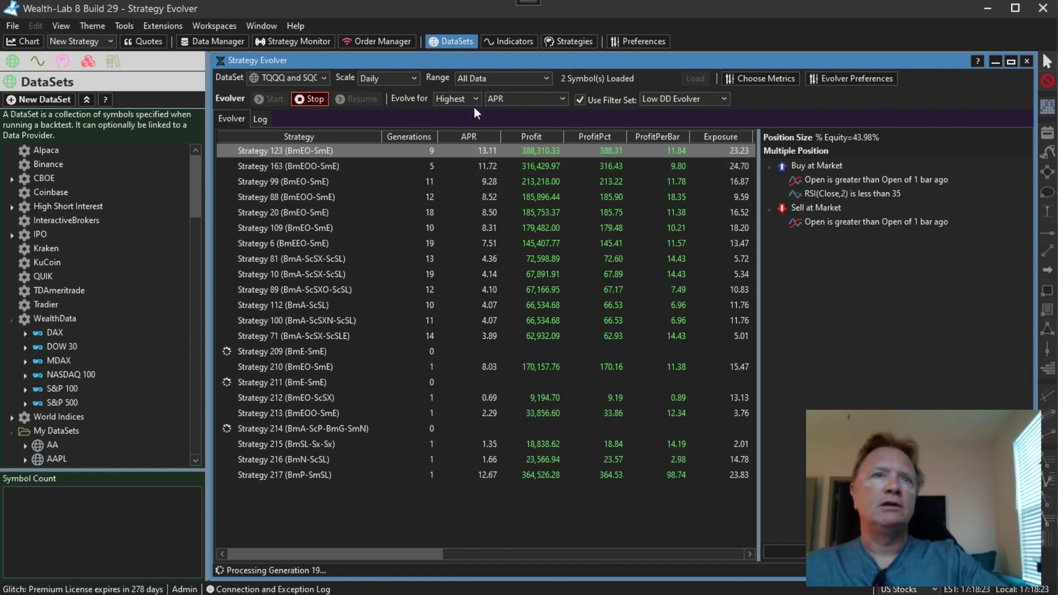
Step: Stop the evolver and inspect leading Strategy 123's Sell at Market condition
{"action": "left_click", "coordinate": [310, 99]}
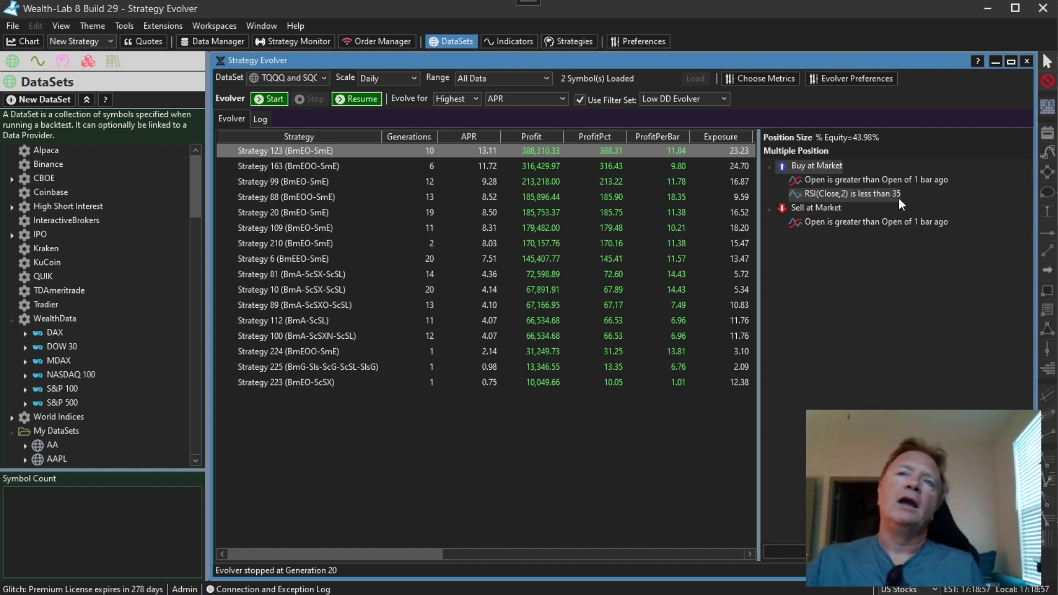
{"action": "left_click", "coordinate": [881, 223]}
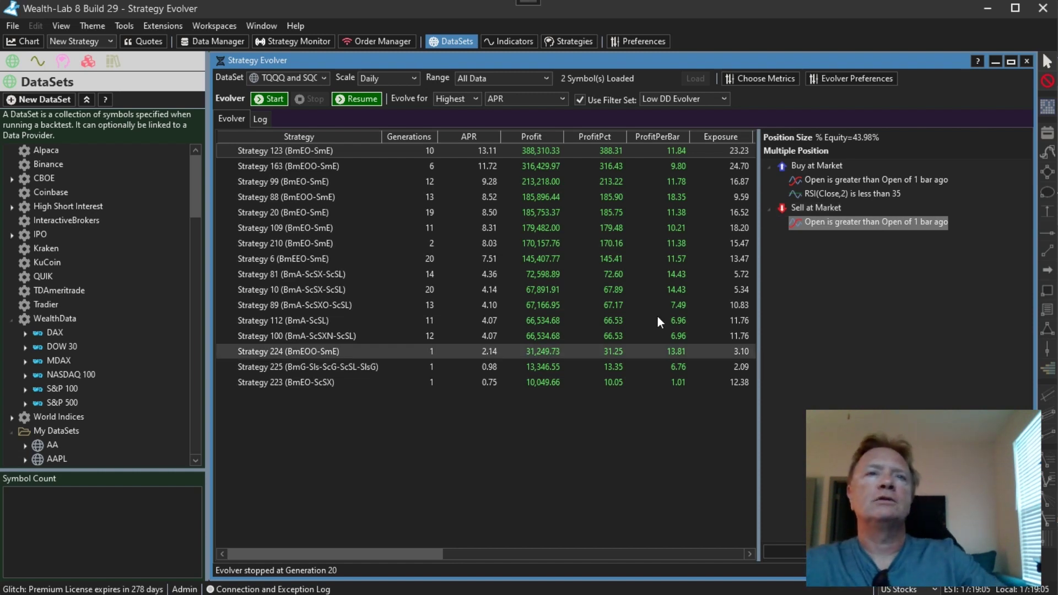
Step: Backtest Strategy 123 as a building-block strategy, zoom its equity curve into late 2018–2020, then reset
{"action": "double_click", "coordinate": [496, 152]}
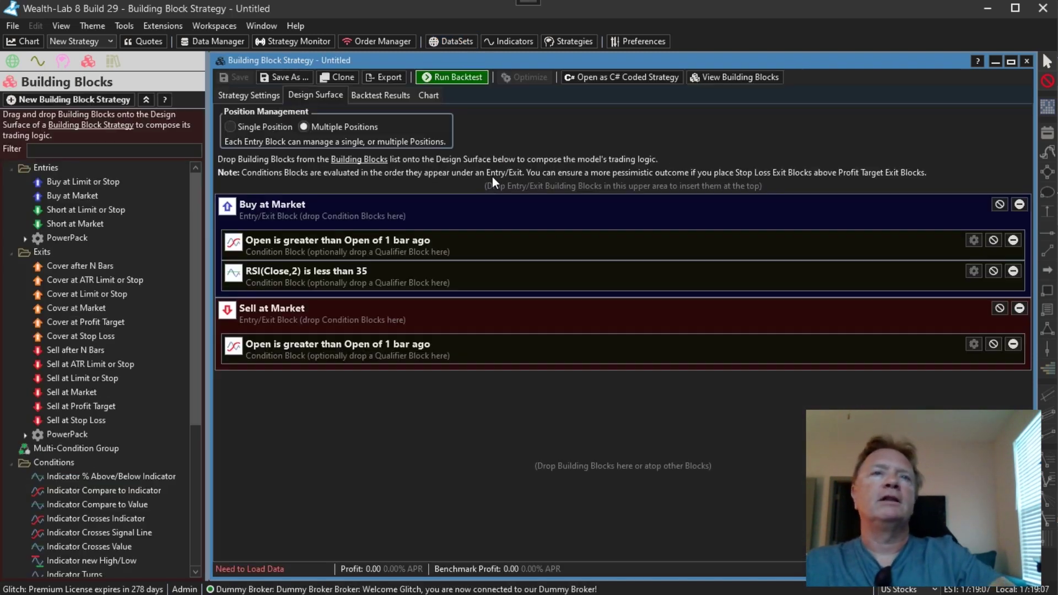
{"action": "left_click", "coordinate": [441, 76]}
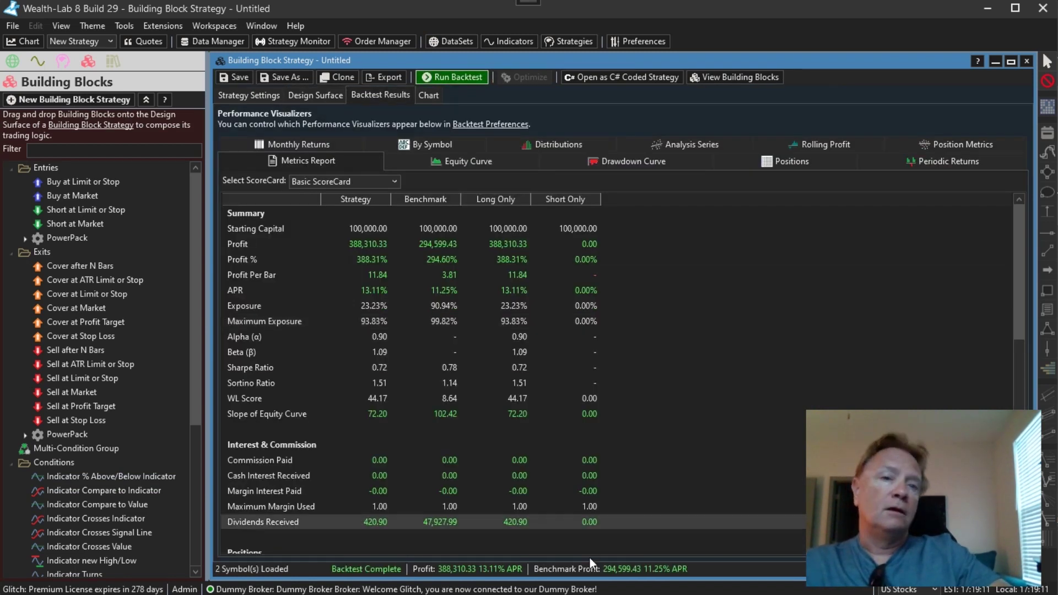
{"action": "left_click", "coordinate": [463, 163]}
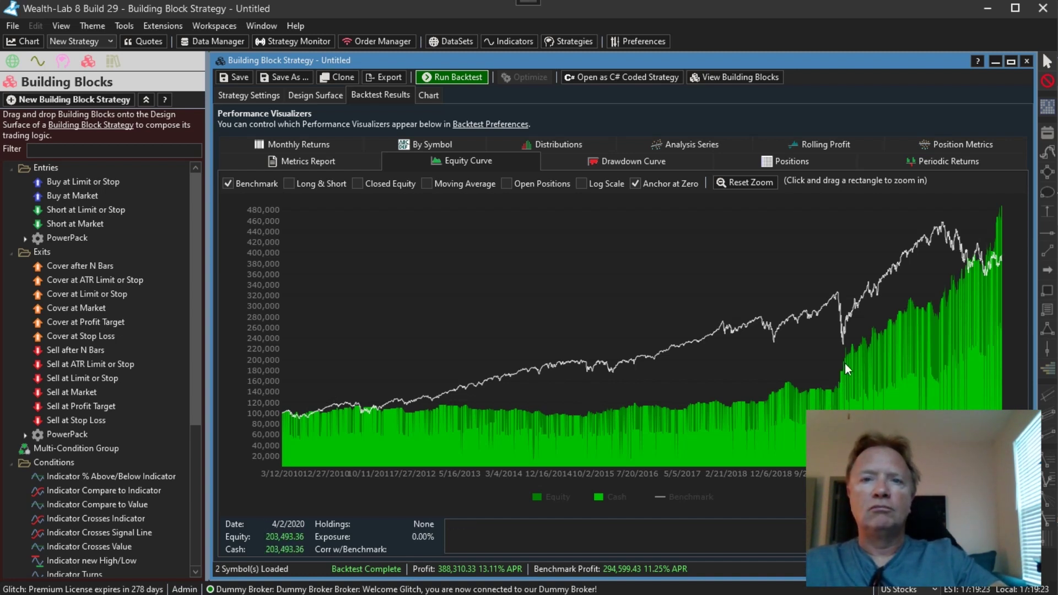
{"action": "left_click_drag", "start_coordinate": [763, 260], "coordinate": [919, 416]}
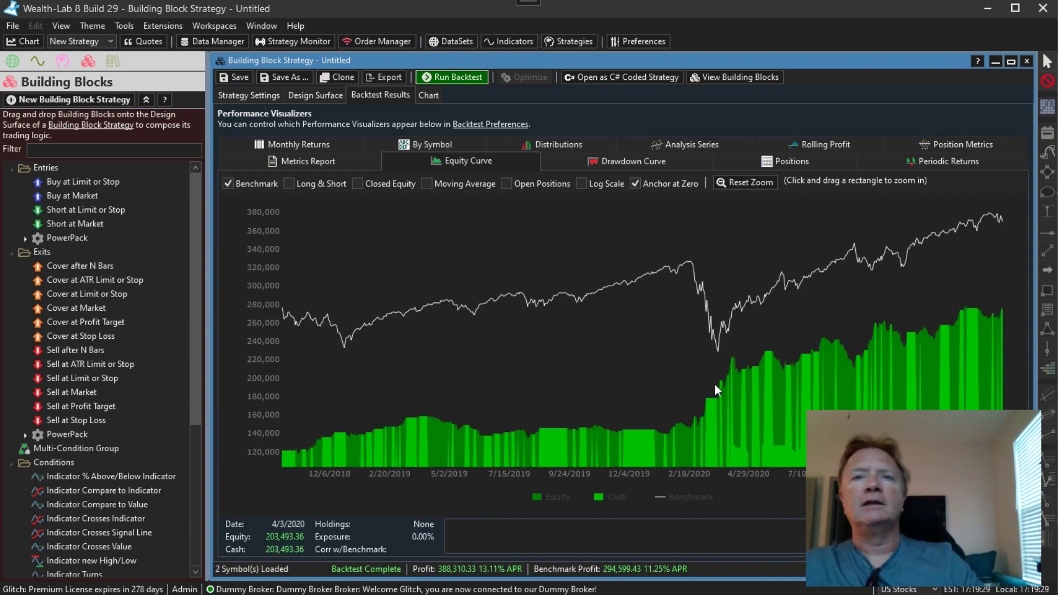
{"action": "left_click_drag", "start_coordinate": [915, 291], "coordinate": [773, 237]}
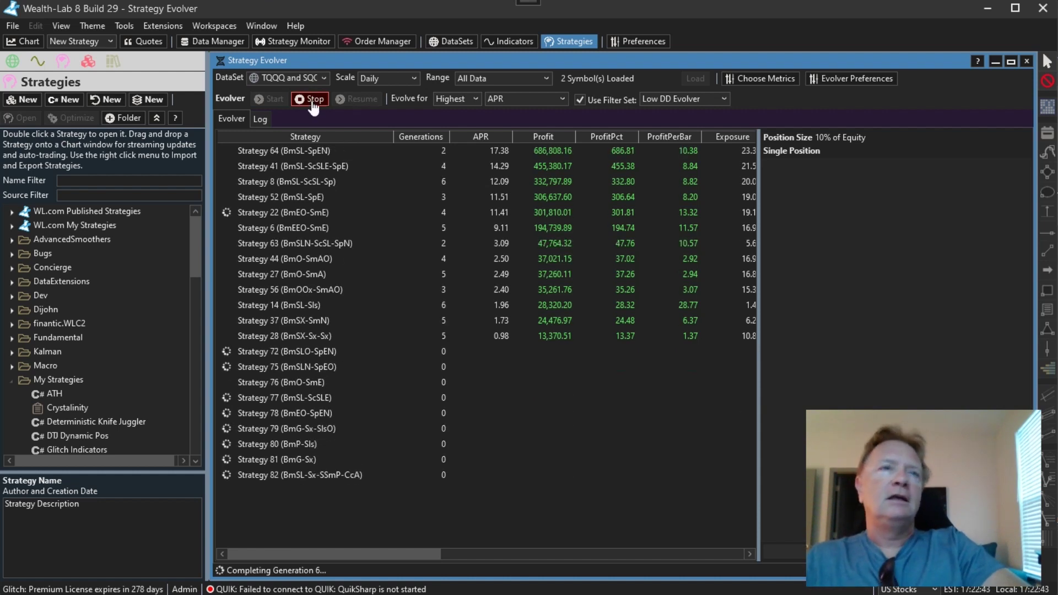
Step: In the second evolver run, compare Strategy 64 with Strategy 41, ending on Strategy 64
{"action": "left_click", "coordinate": [341, 155]}
{"action": "left_click", "coordinate": [350, 167]}
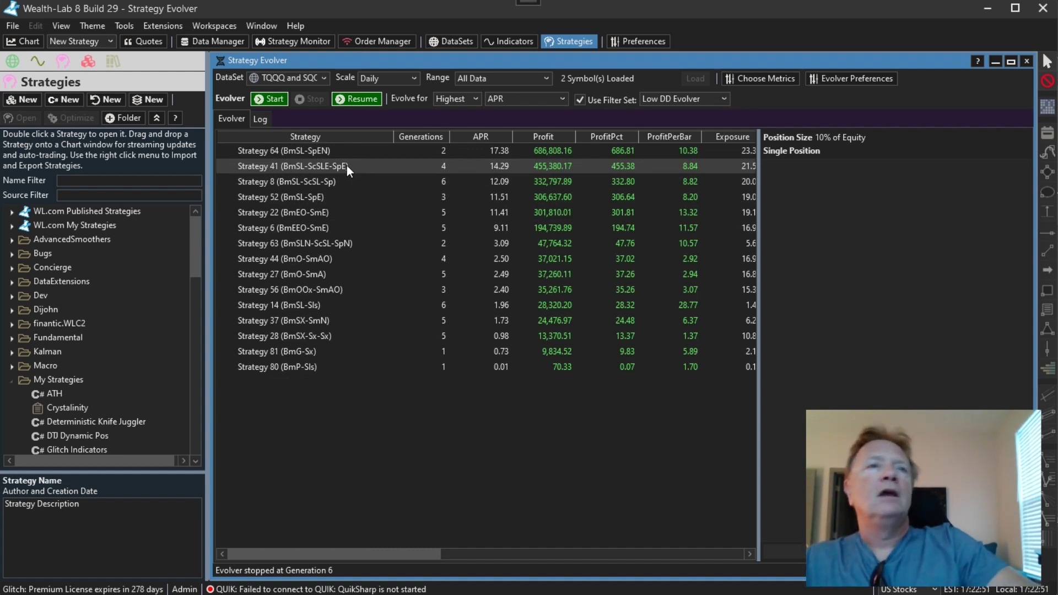
{"action": "left_click", "coordinate": [347, 150]}
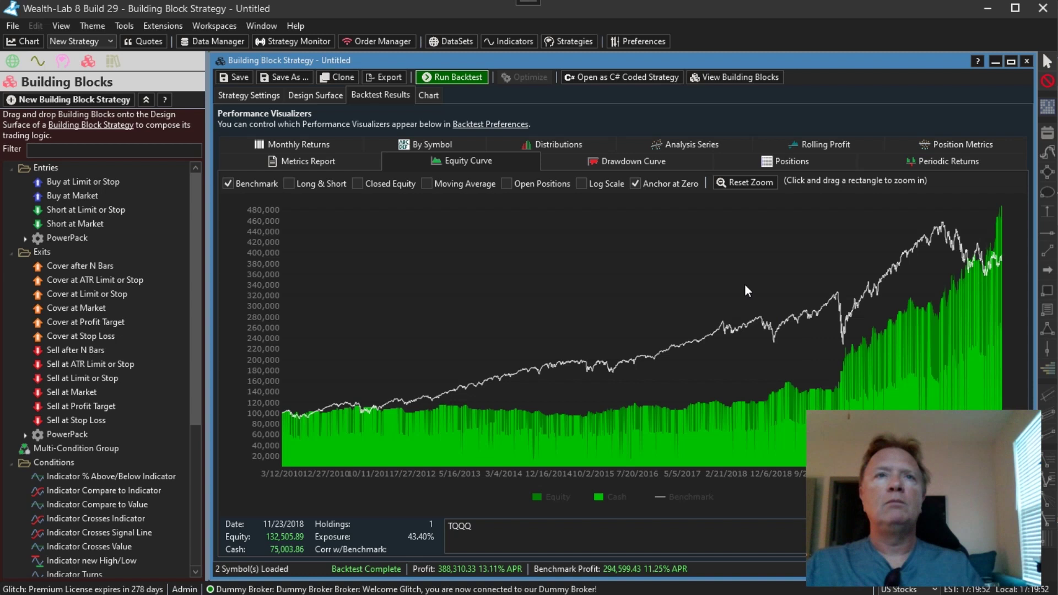
Step: Open the Accounts window and view Dummy Broker Account 3's nickname dialog, cancelling without changes
{"action": "left_click", "coordinate": [124, 27]}
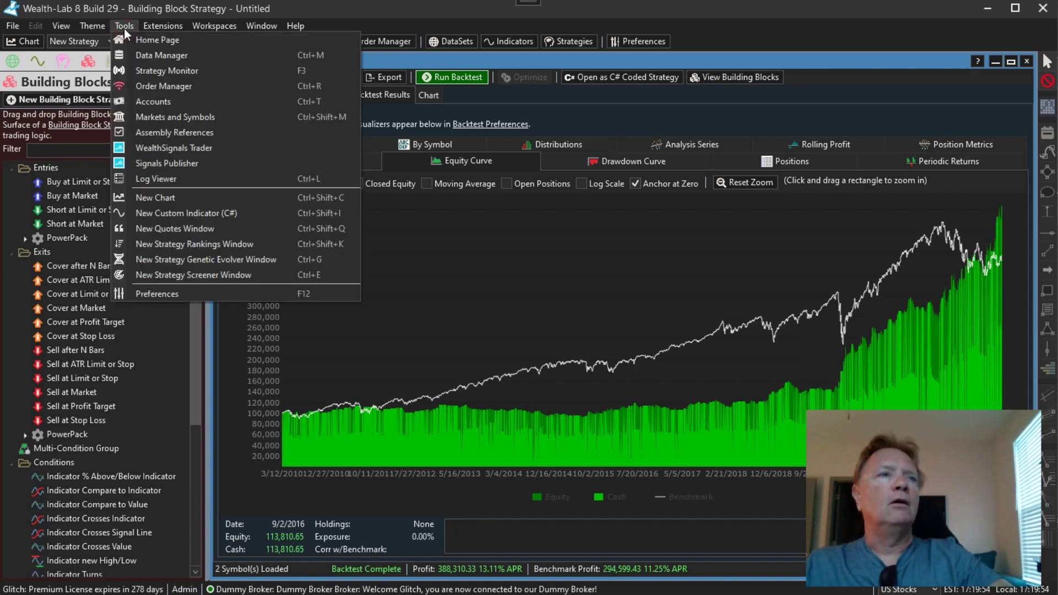
{"action": "left_click", "coordinate": [155, 102]}
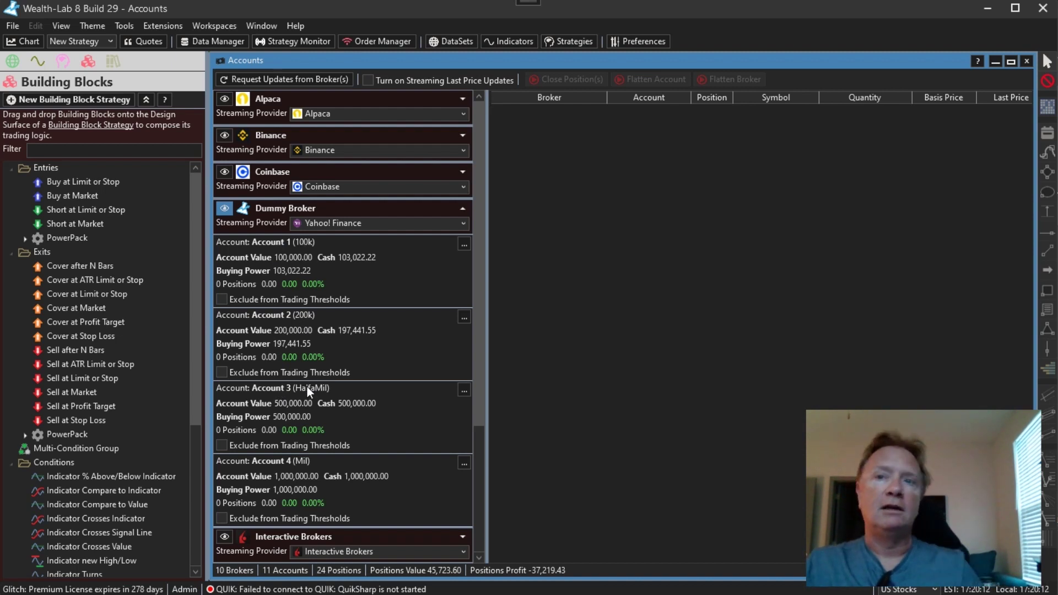
{"action": "left_click", "coordinate": [465, 391]}
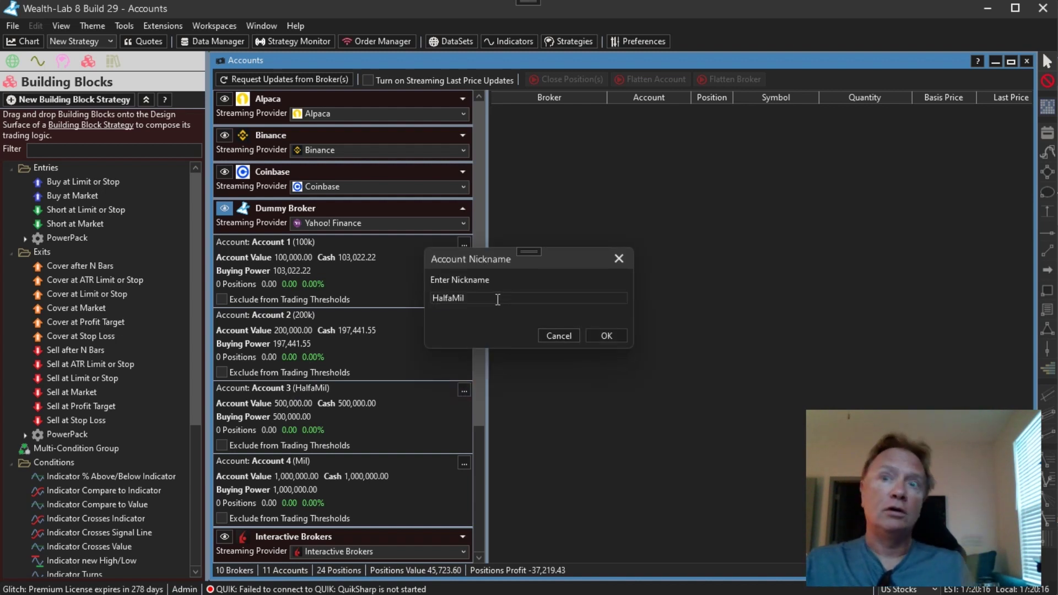
{"action": "left_click", "coordinate": [559, 337]}
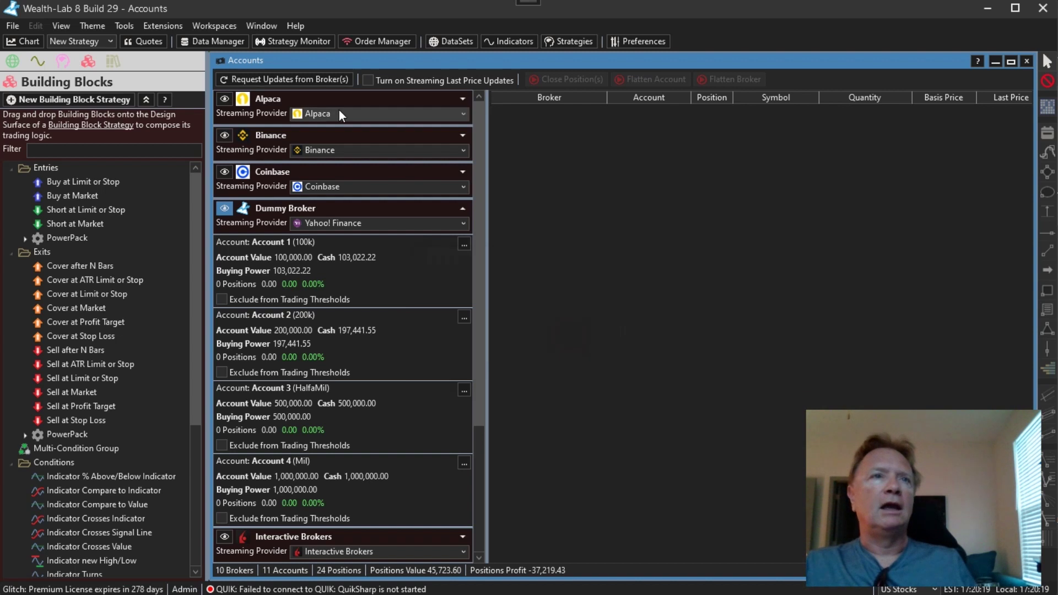
{"action": "left_click", "coordinate": [366, 44]}
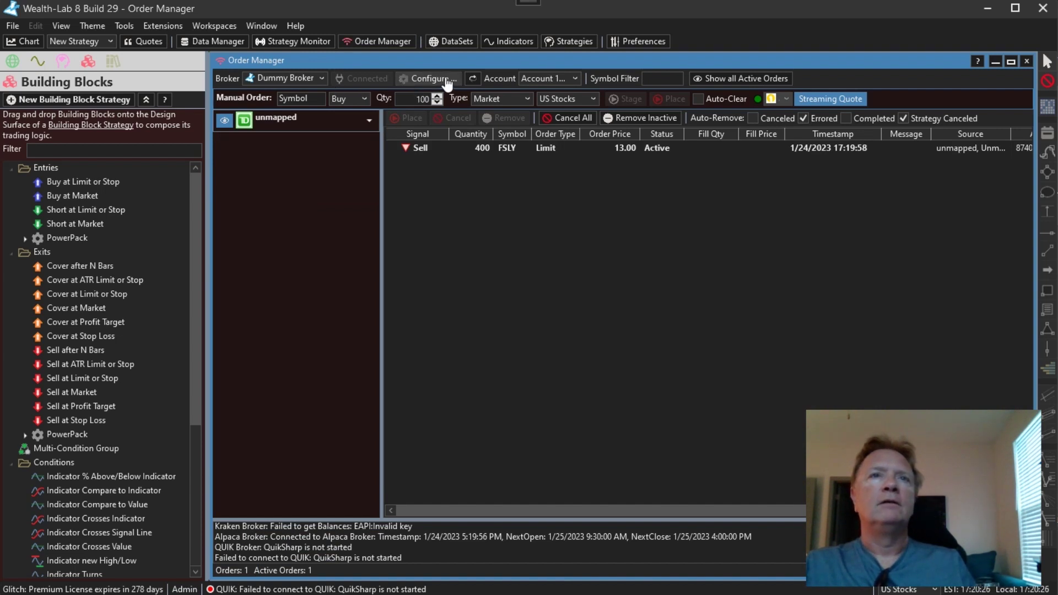
Step: Expand the Order Manager's Account list to show Dummy Broker Accounts 1–4 with nicknames
{"action": "left_click", "coordinate": [547, 80]}
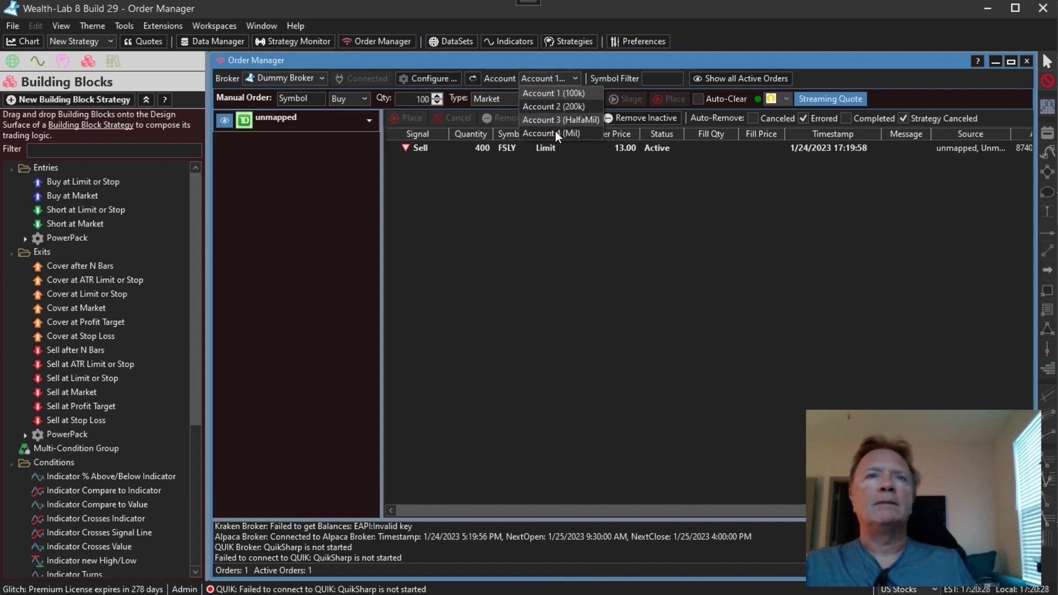